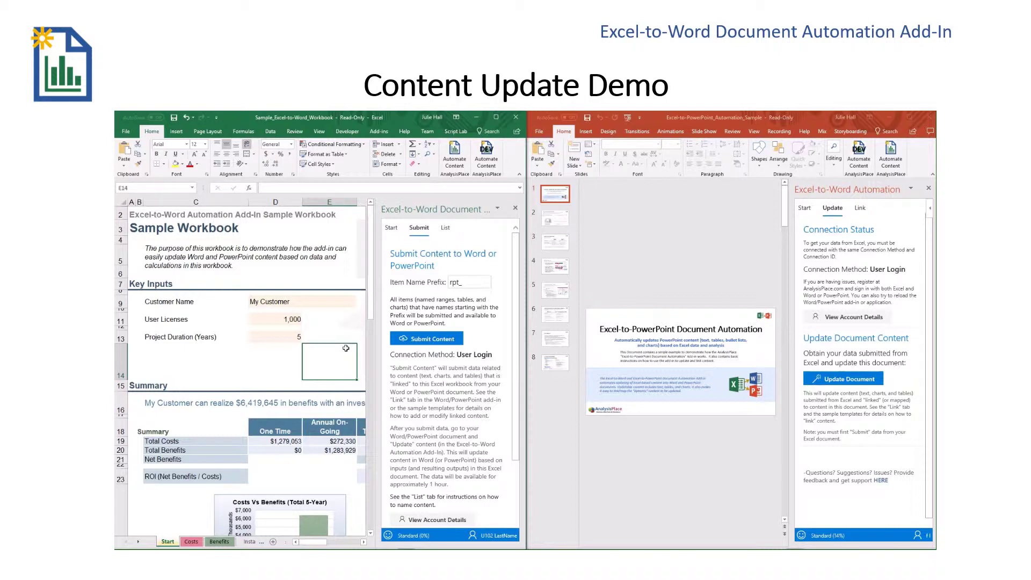
# Step: Enter Test as the customer name in D9 and 2000 user licenses in D11
pyautogui.click(295, 306)
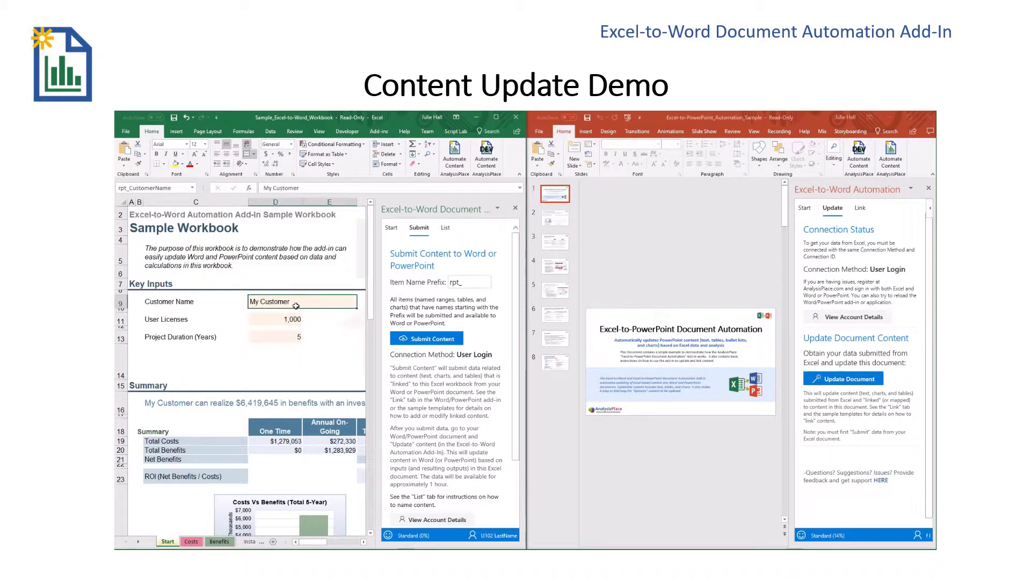
pyautogui.write('Test')
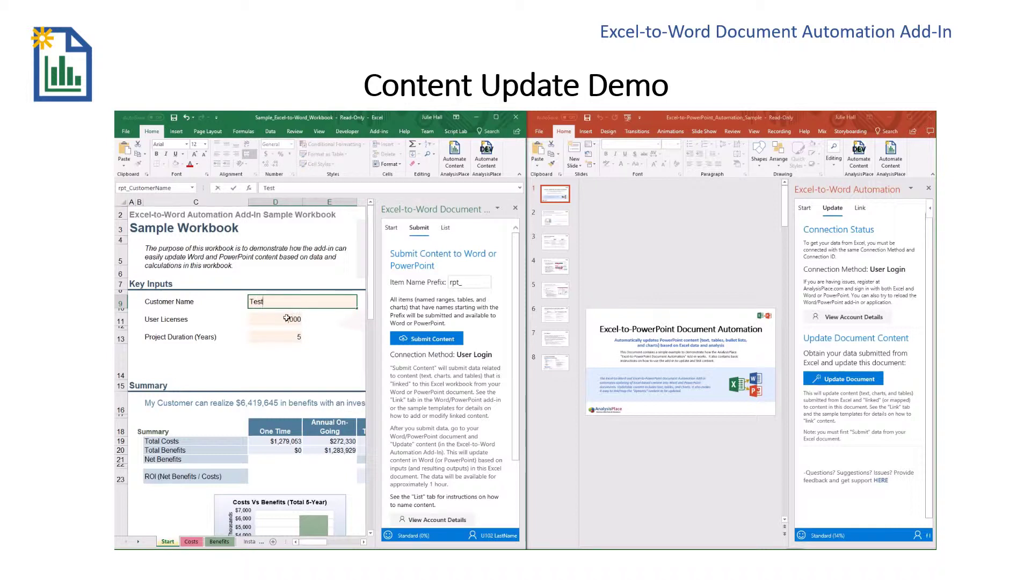
pyautogui.click(288, 319)
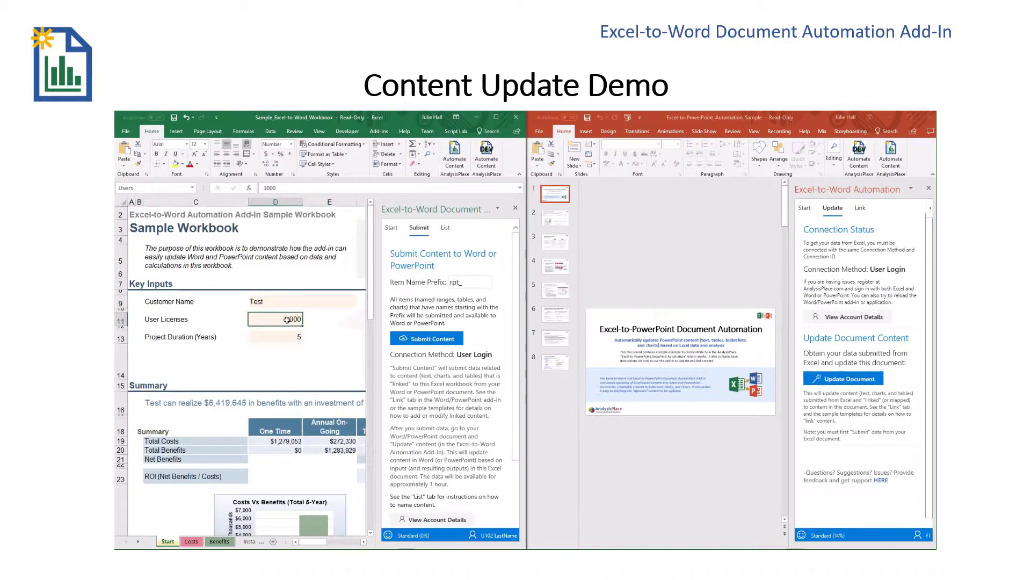
pyautogui.write('2000')
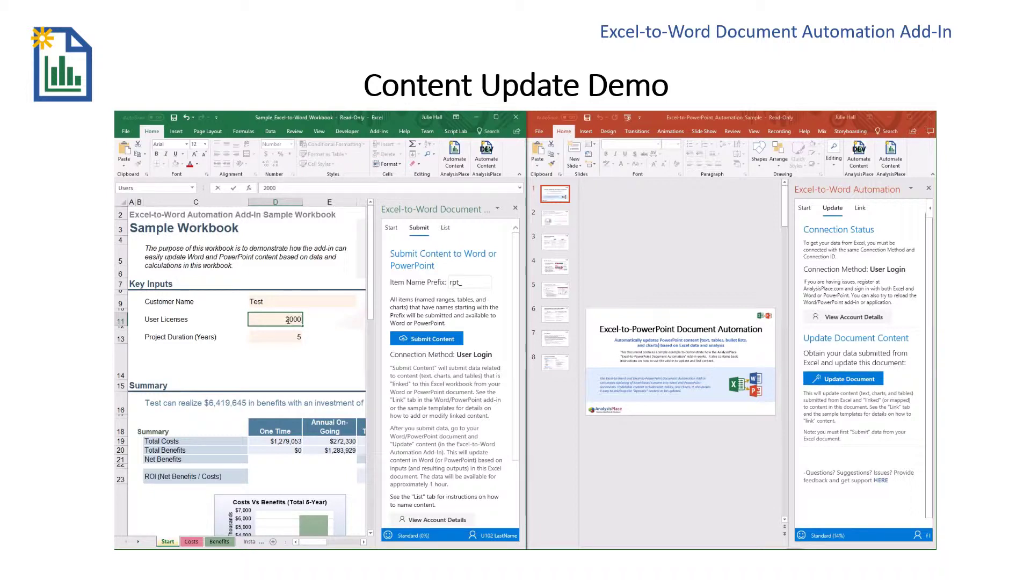
pyautogui.click(287, 337)
# Step: Choose 7 years as the project duration in D13 and submit the linked content
pyautogui.click(307, 340)
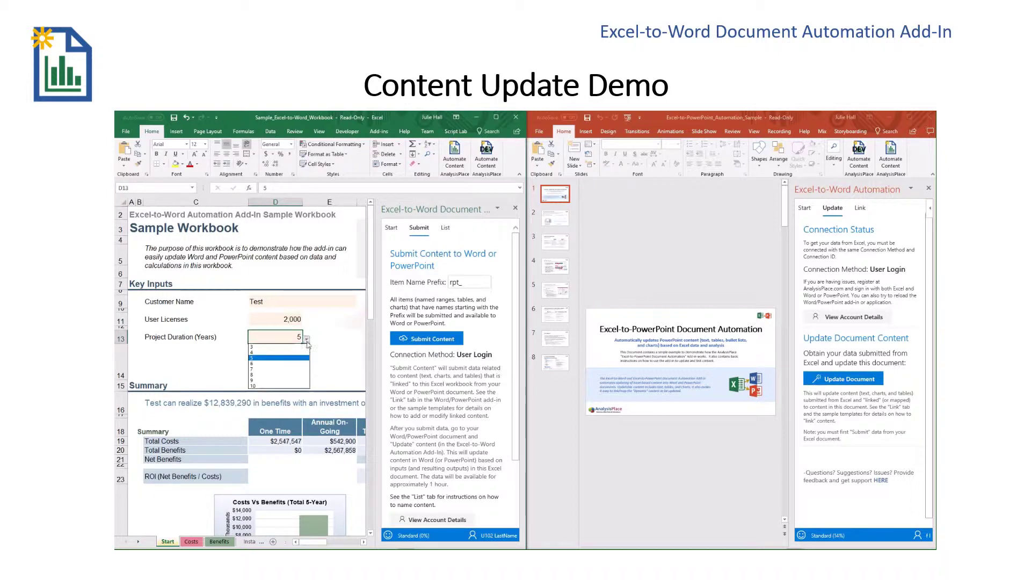
pyautogui.click(278, 364)
pyautogui.click(321, 337)
pyautogui.click(430, 342)
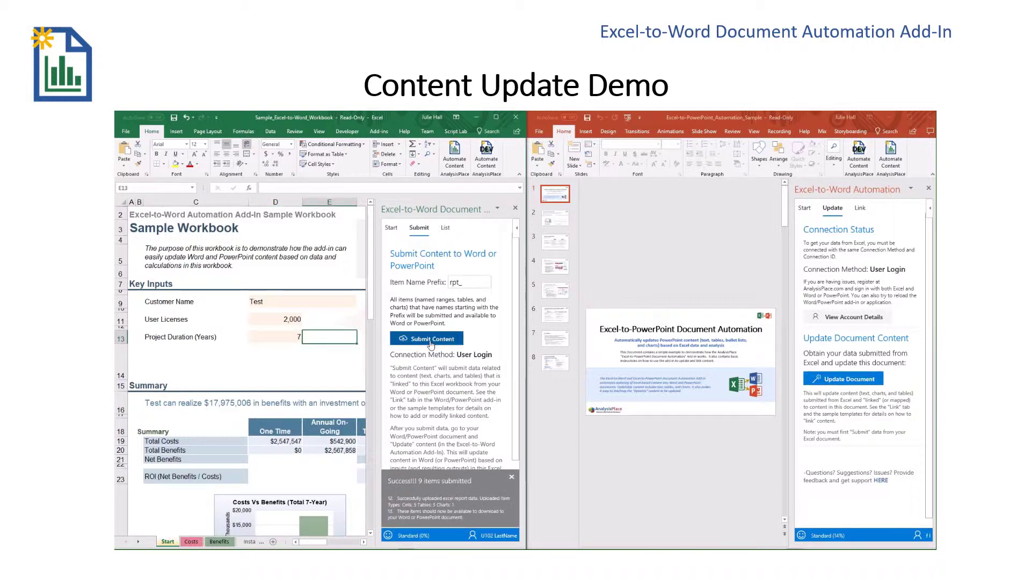
# Step: Update the presentation with the submitted Excel data and download the updated PPTX
pyautogui.click(511, 477)
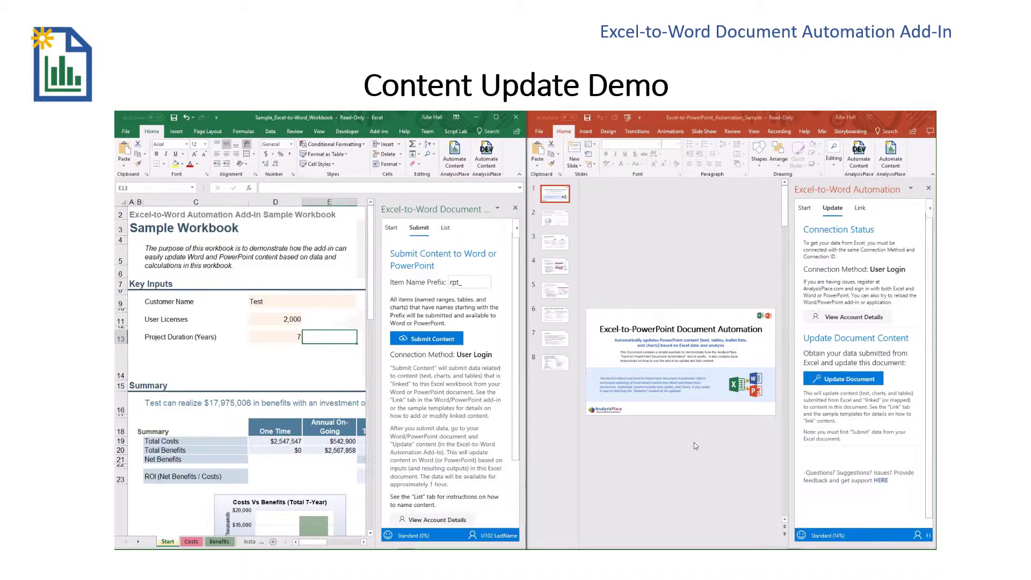
pyautogui.click(848, 377)
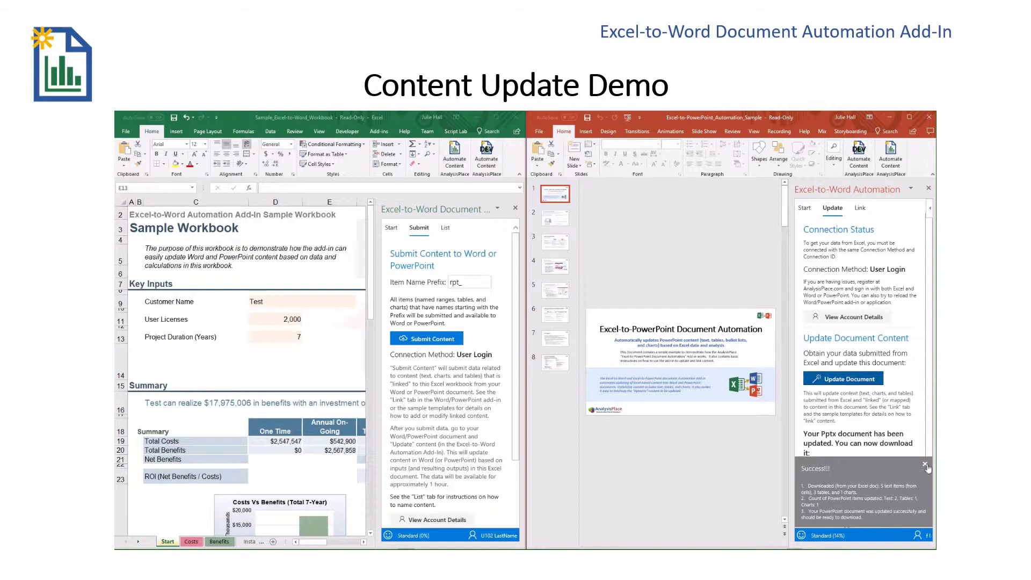
pyautogui.click(924, 465)
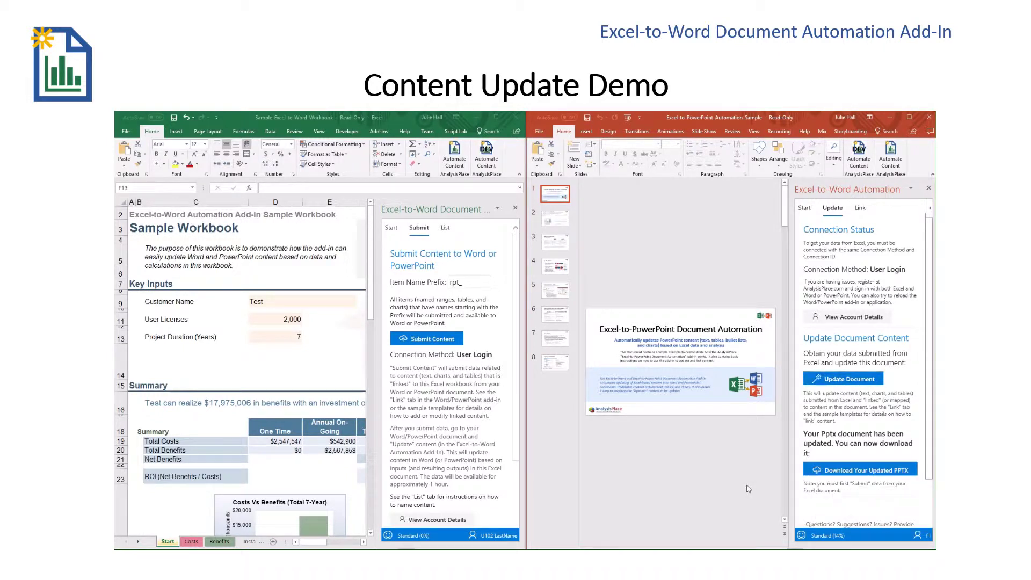
pyautogui.click(843, 471)
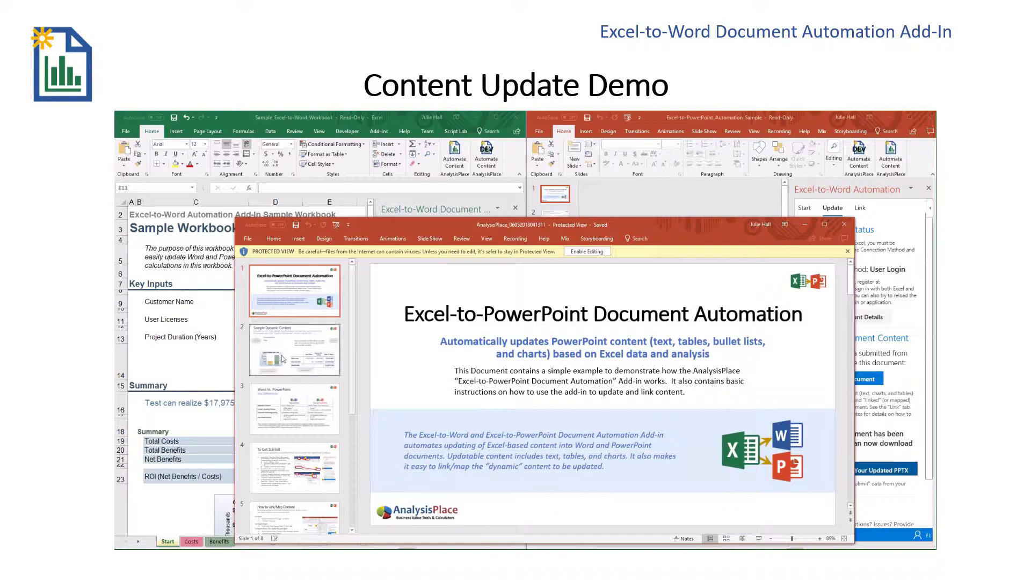
# Step: View slide 2, Sample Dynamic Content, in the downloaded presentation
pyautogui.click(281, 354)
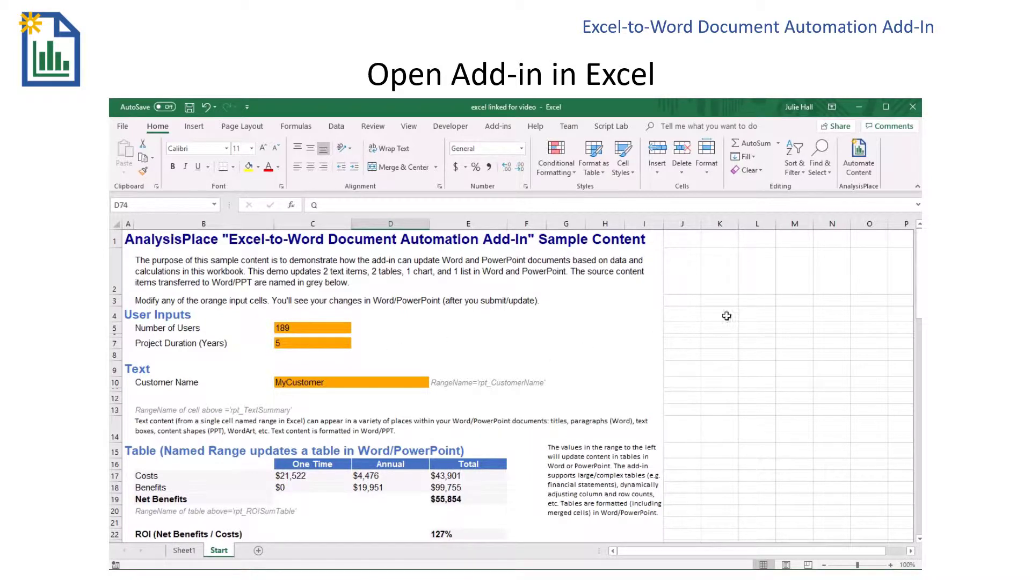
# Step: Open the Excel-to-Word Automation pane with Automate Content on the Home ribbon
pyautogui.click(862, 161)
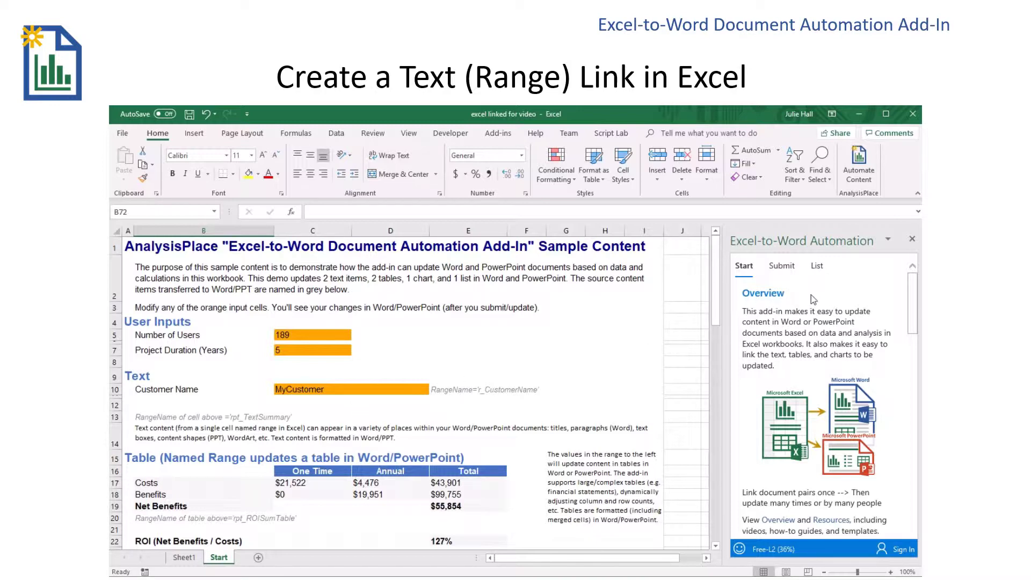
# Step: Select cell C10 and enter mycustomer after the r_ prefix in the Name a Range box
pyautogui.click(816, 265)
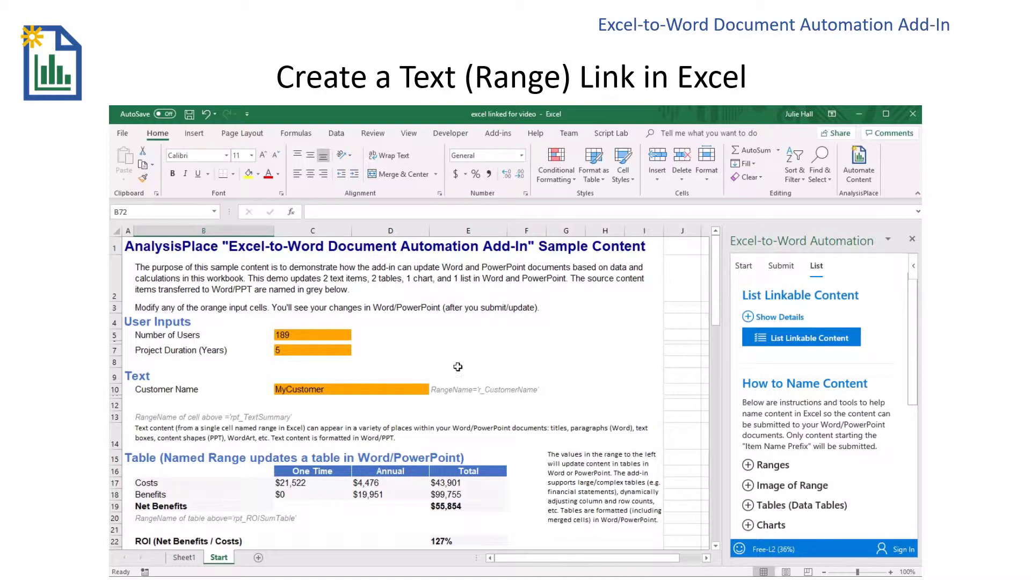
pyautogui.click(300, 390)
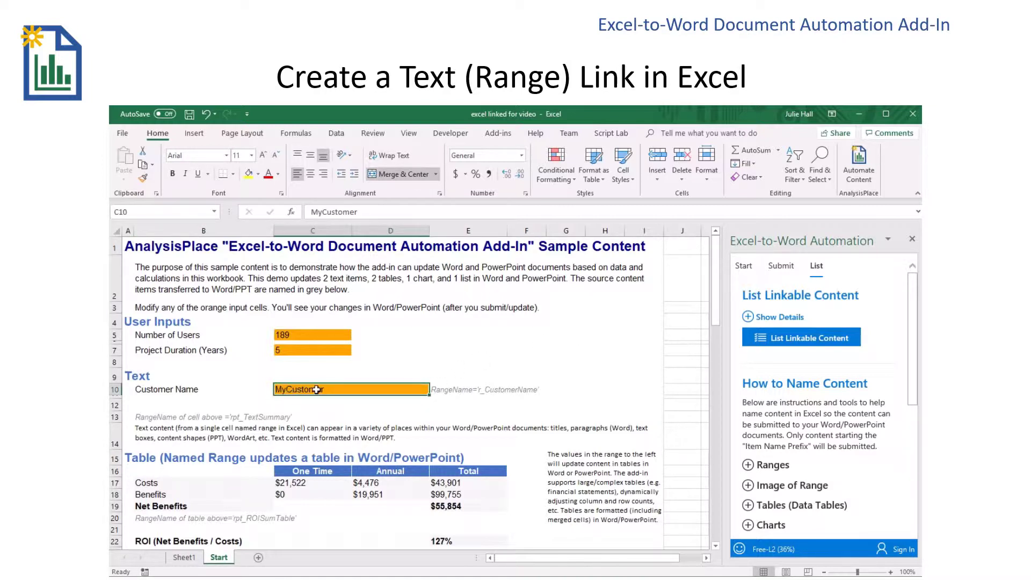
pyautogui.scroll(-1, 783, 432)
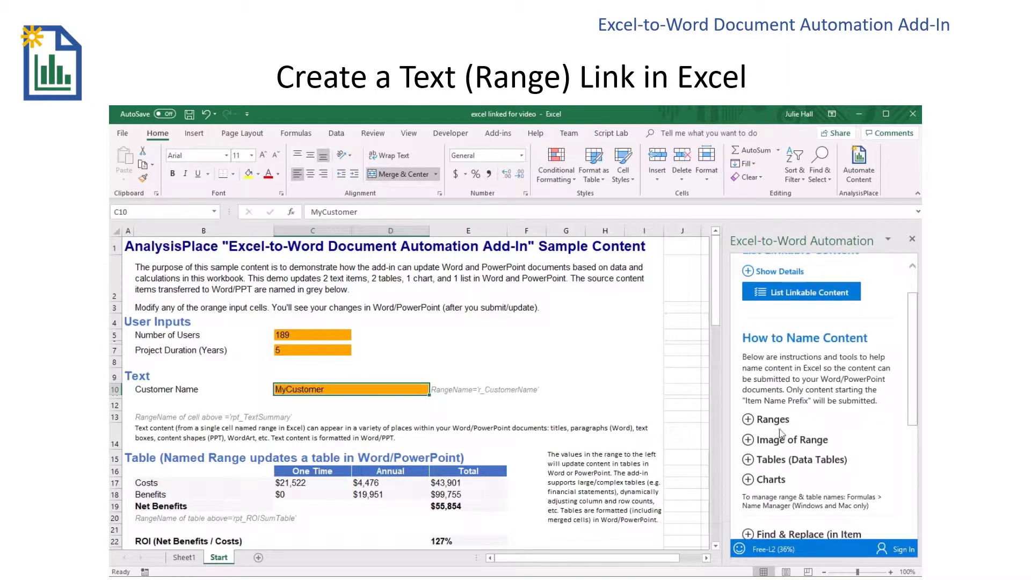
pyautogui.click(748, 419)
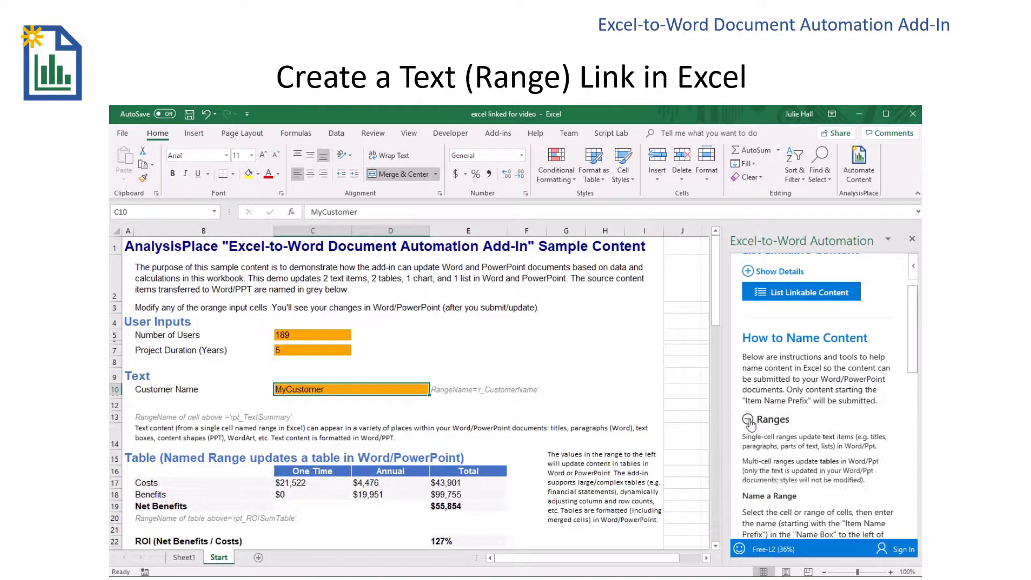
pyautogui.scroll(-2, 751, 427)
pyautogui.click(759, 467)
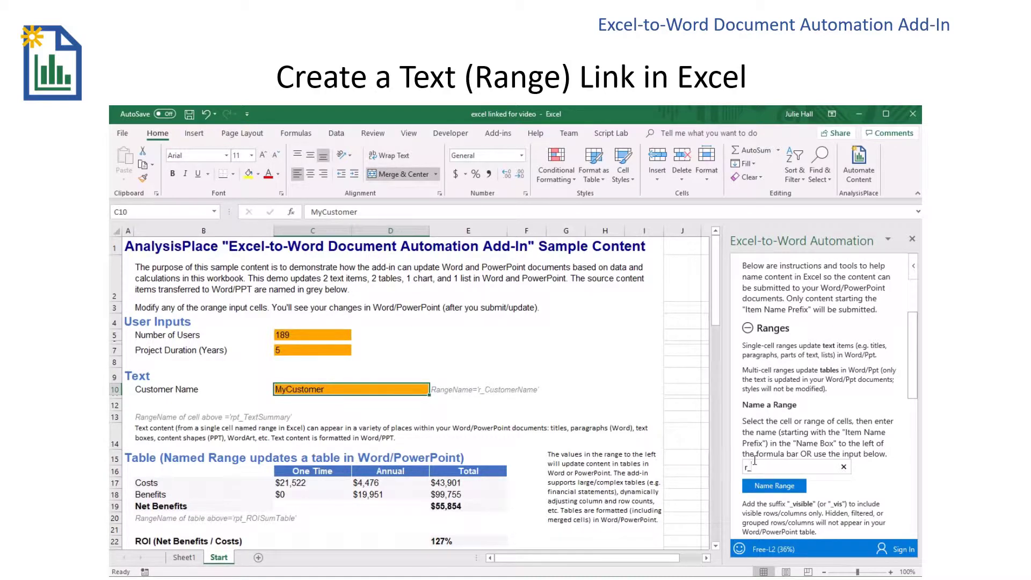
pyautogui.write('mycustomer')
# Step: Apply the range name r_mycustomer and list the tables on the worksheet
pyautogui.click(755, 485)
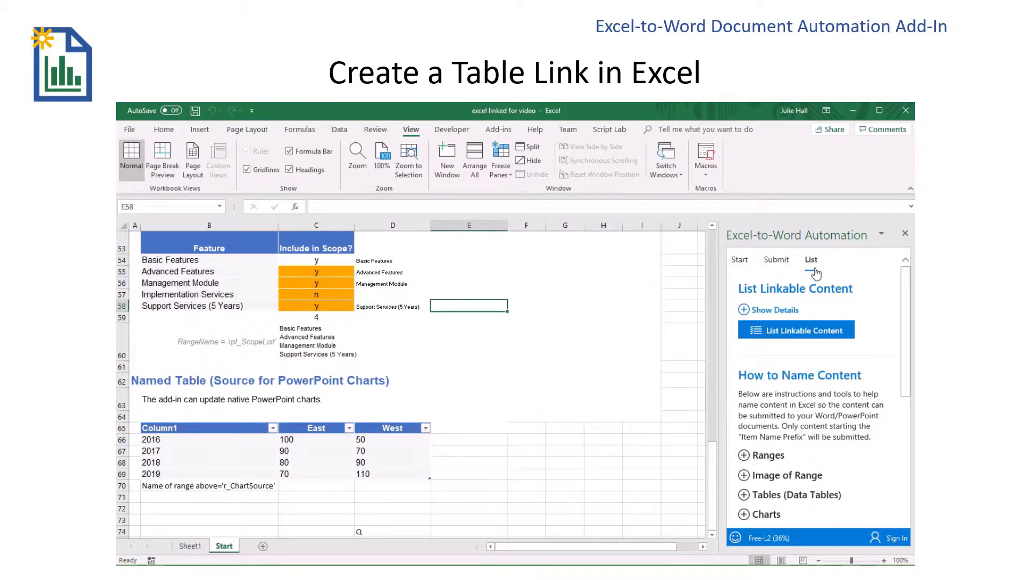
pyautogui.scroll(-3, 754, 408)
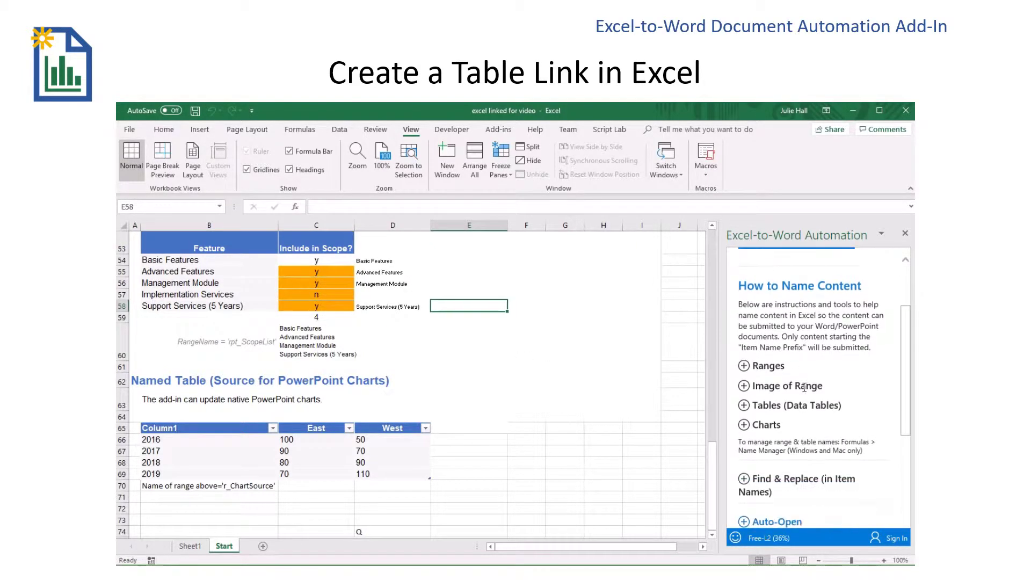
pyautogui.click(754, 407)
pyautogui.scroll(-1, 754, 413)
pyautogui.scroll(-5, 754, 415)
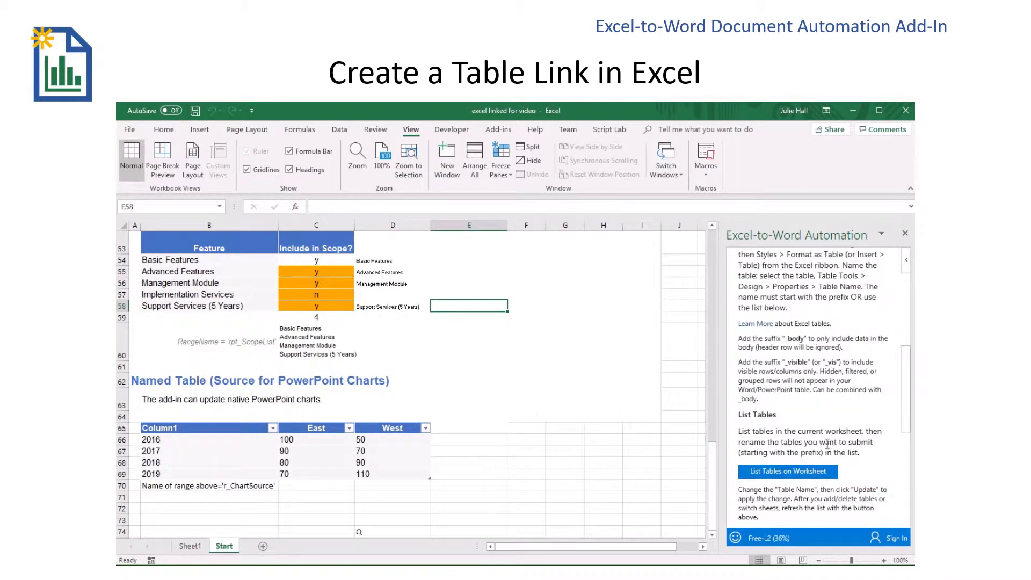
pyautogui.click(770, 477)
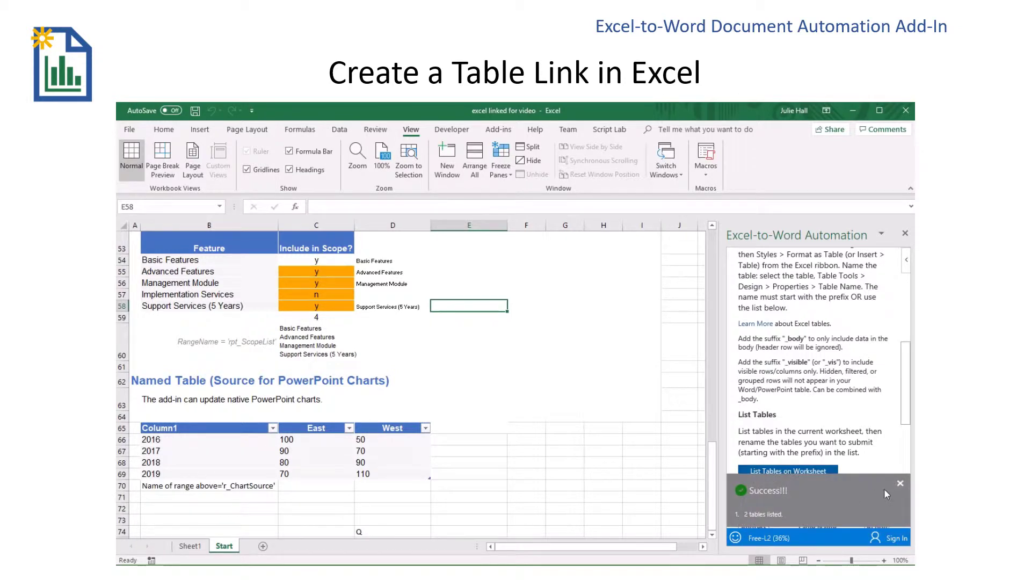
pyautogui.click(900, 485)
# Step: Rename the SourceTable table to r_SourceTable
pyautogui.scroll(-3, 848, 465)
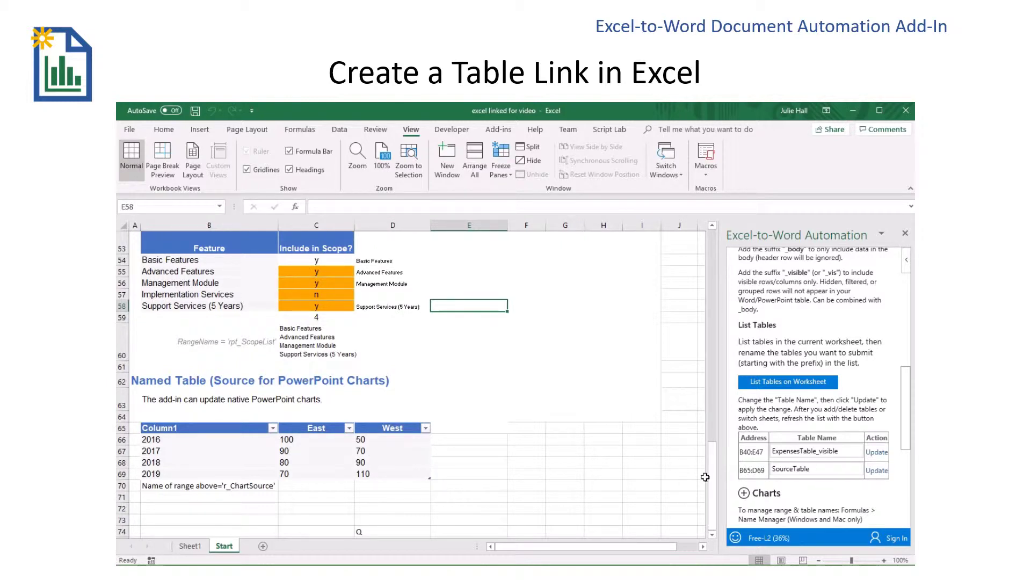
pyautogui.click(772, 468)
pyautogui.write('r_')
pyautogui.click(874, 471)
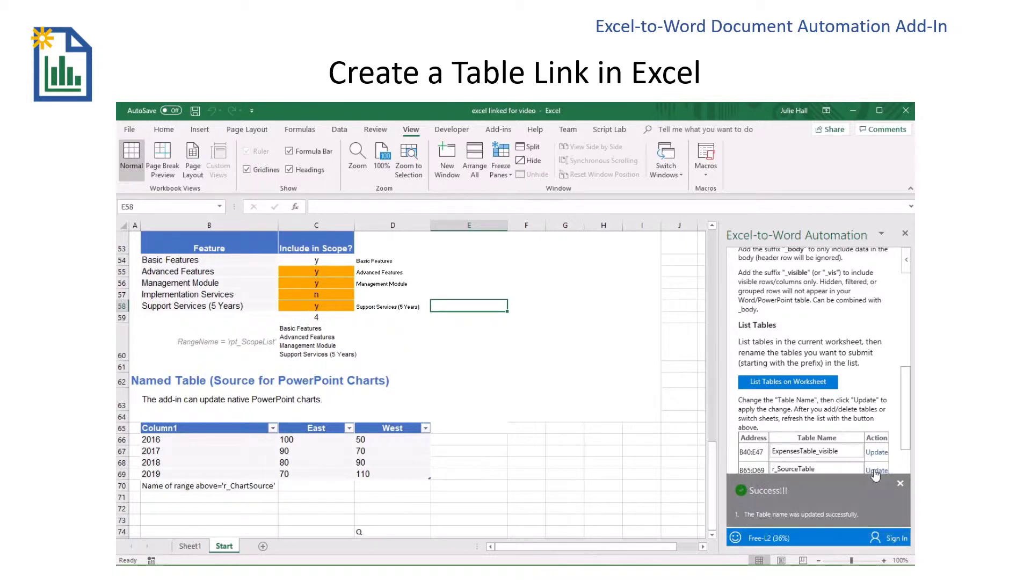